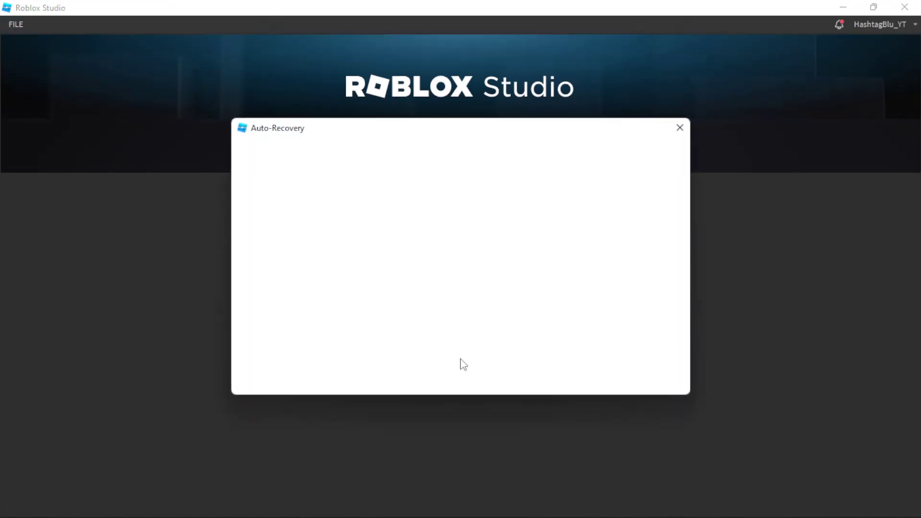
# Step: Dismiss the auto-recovery window and create a new place from the Baseplate template
pyautogui.click(459, 380)
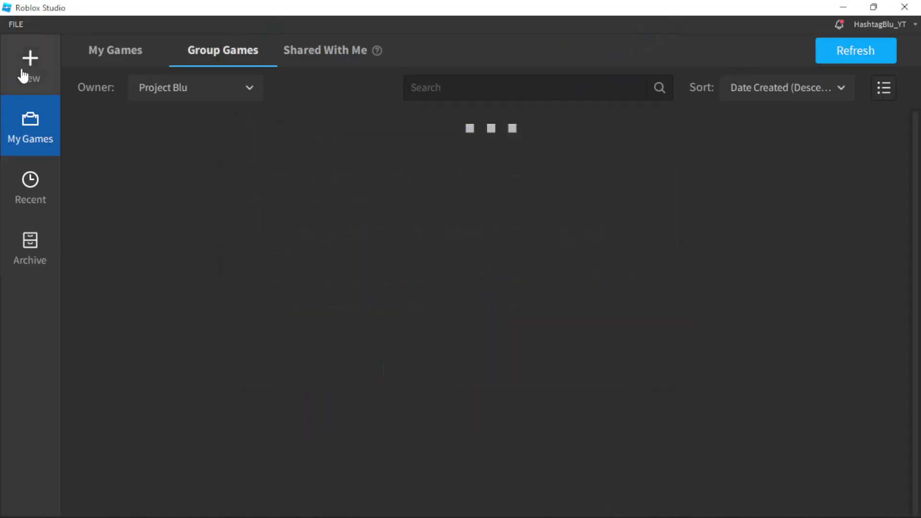
pyautogui.click(25, 72)
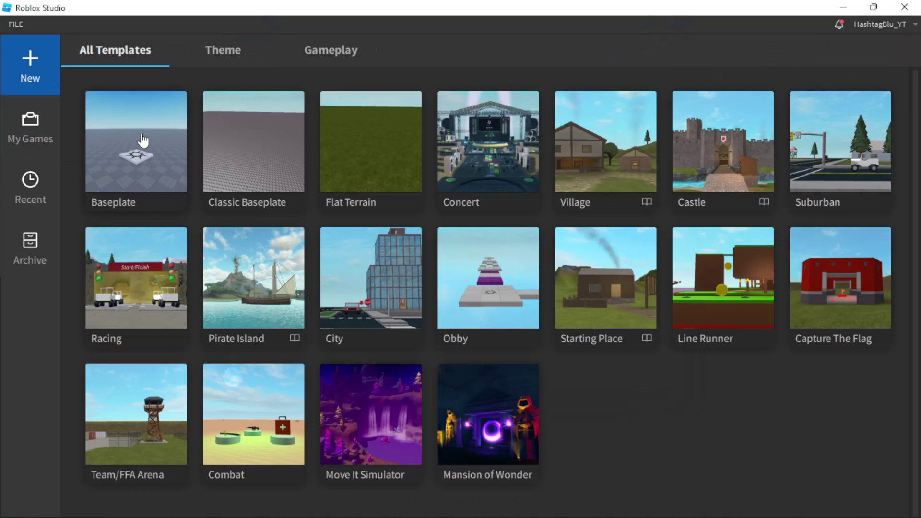
pyautogui.click(142, 140)
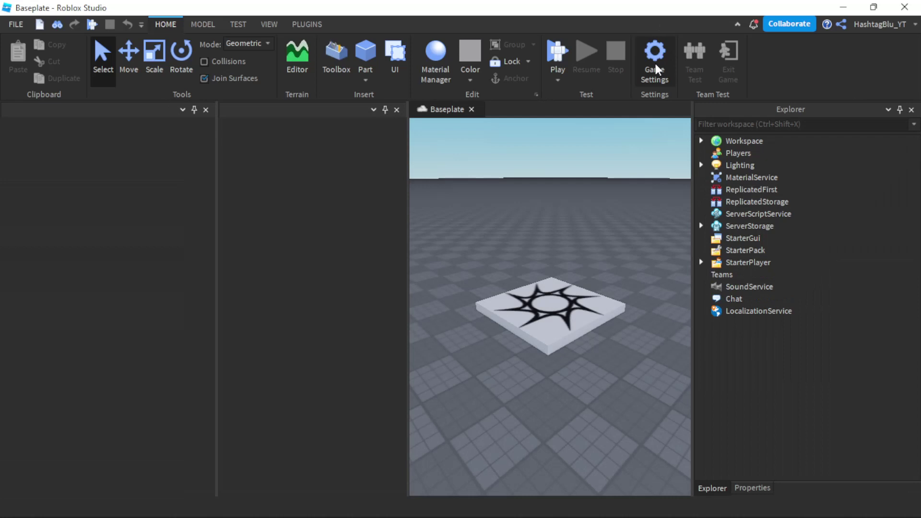
# Step: Save the place to Roblox as "Untitled Game" with Team Create turned off
pyautogui.click(657, 67)
pyautogui.click(460, 152)
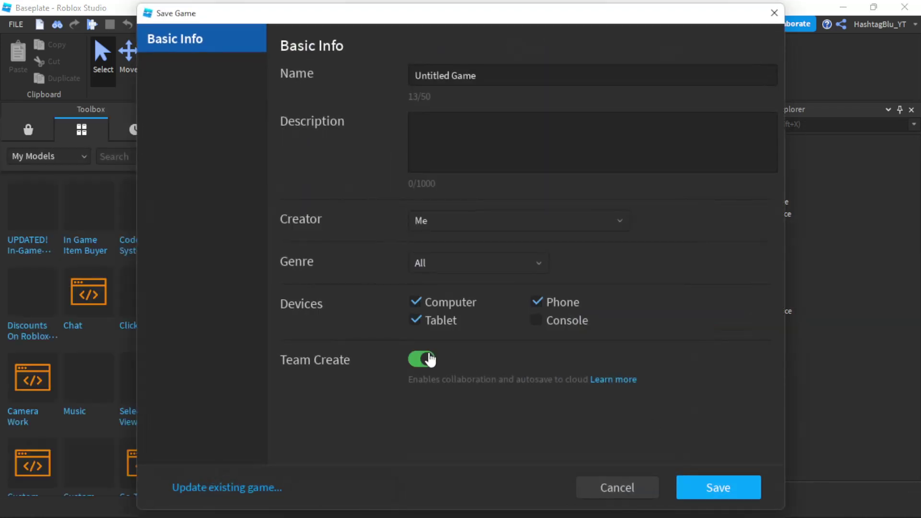
pyautogui.click(428, 359)
pyautogui.click(704, 492)
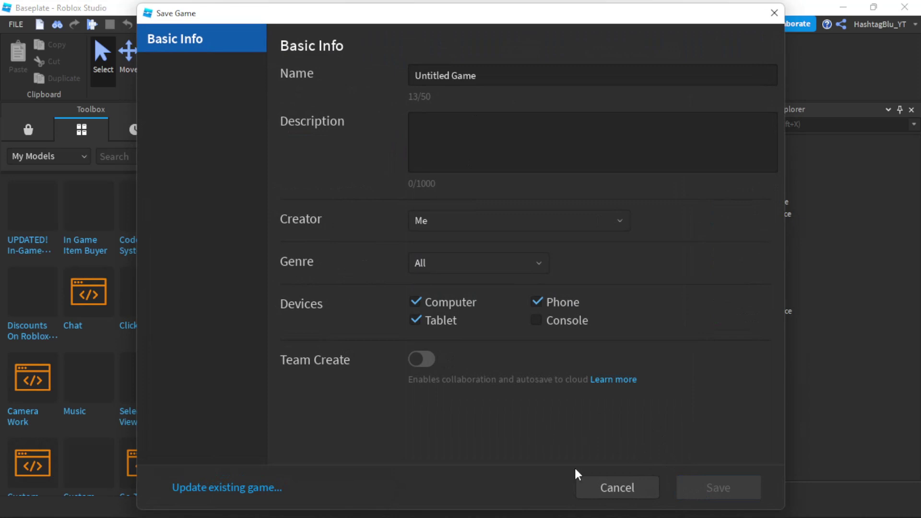
pyautogui.click(437, 463)
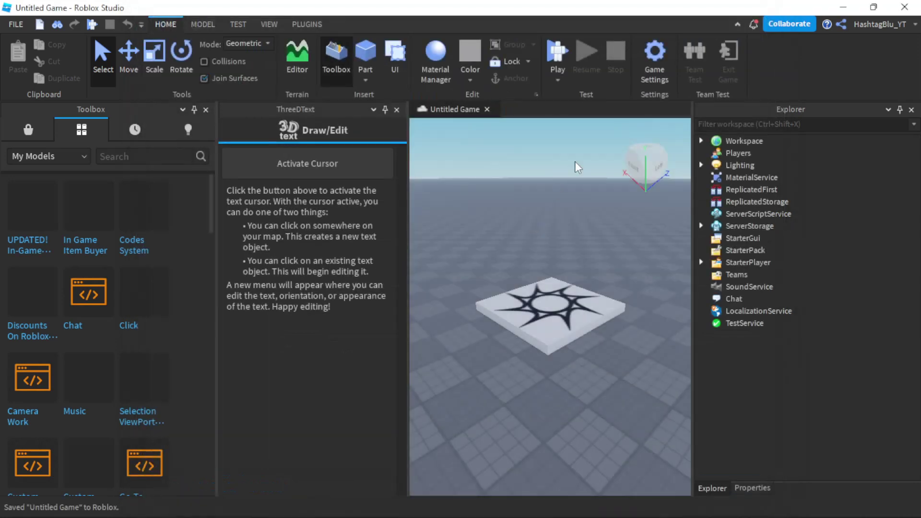
# Step: Set the game's playability permission to Friends and save the game settings
pyautogui.click(657, 53)
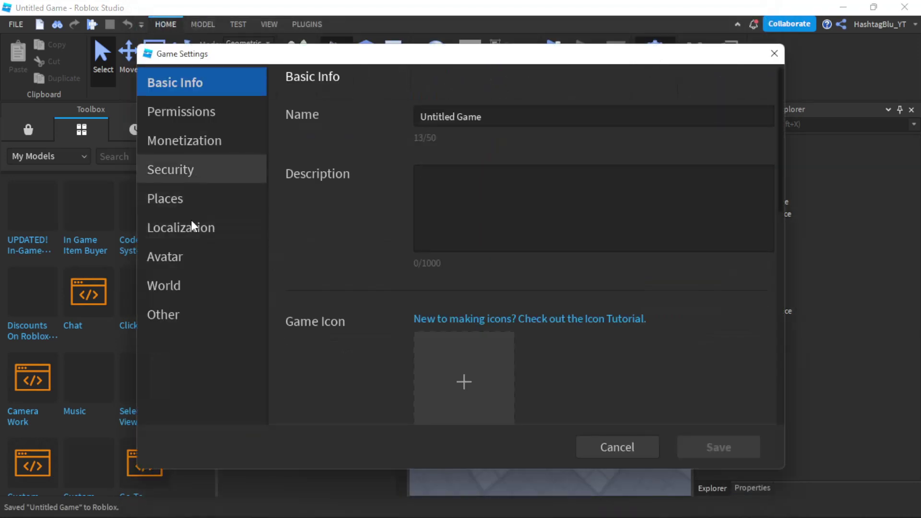
pyautogui.click(189, 113)
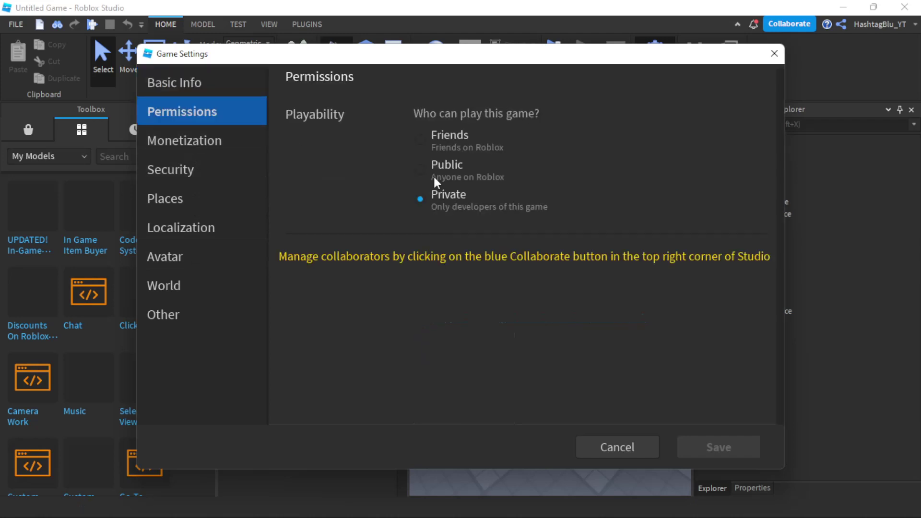
pyautogui.click(420, 139)
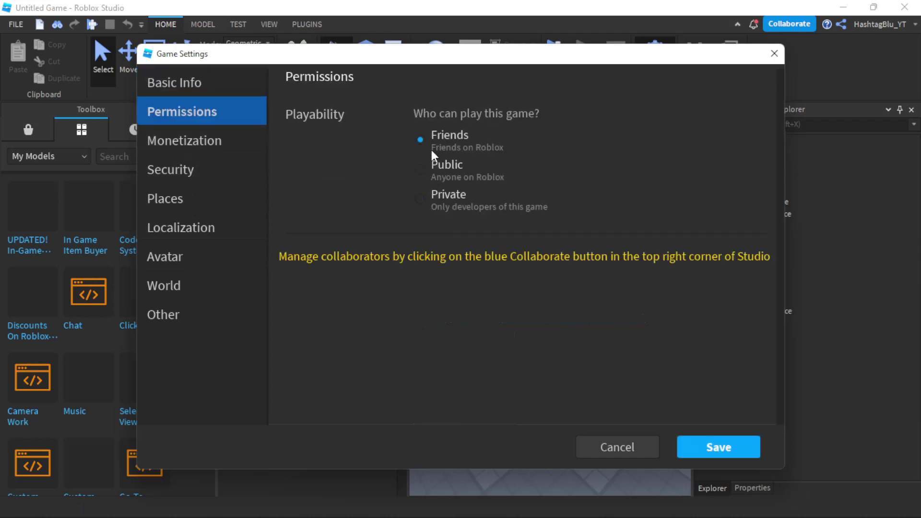
pyautogui.click(691, 446)
# Step: Enable HTTP requests, Studio access to API services, third party sales and third party teleports in the game's security settings and save
pyautogui.click(669, 82)
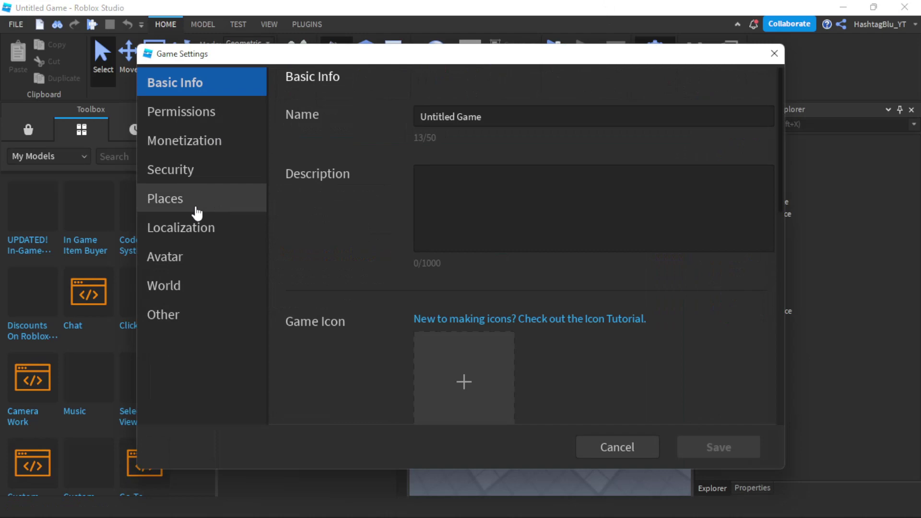
pyautogui.click(205, 174)
pyautogui.click(426, 146)
pyautogui.click(431, 208)
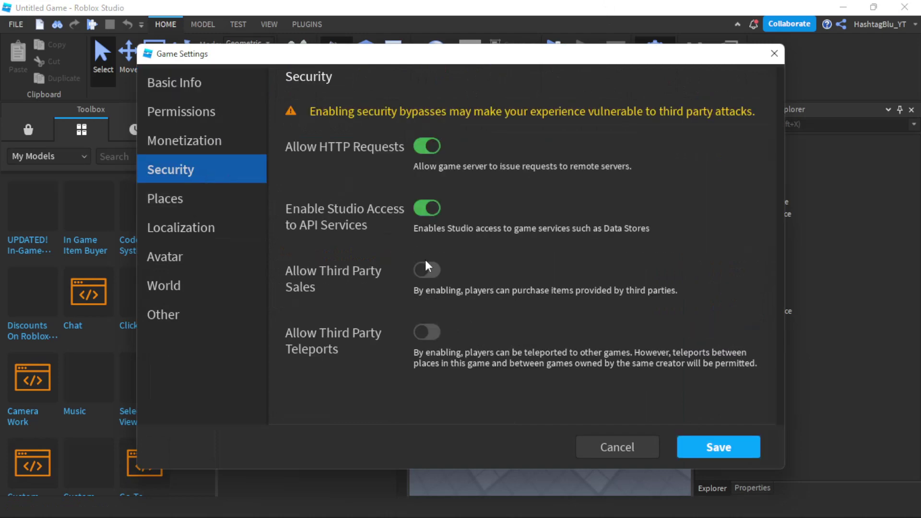
pyautogui.click(428, 269)
pyautogui.click(739, 448)
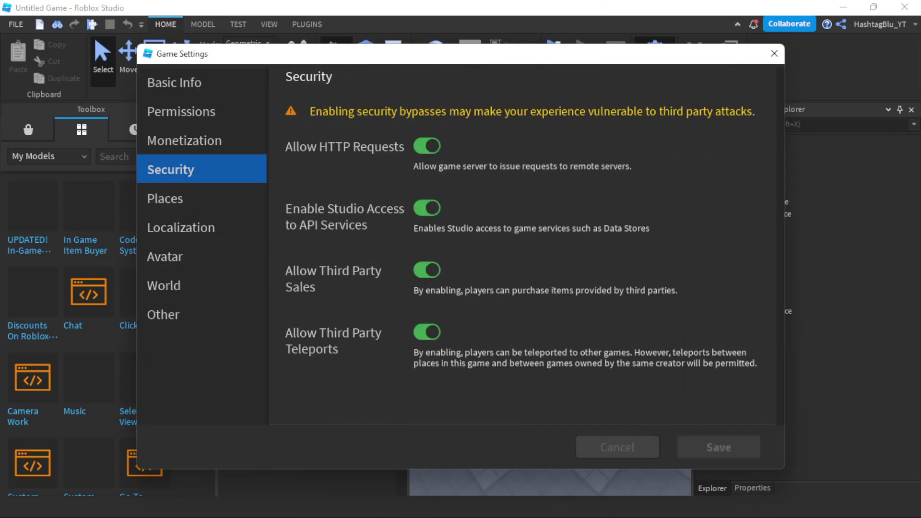
# Step: Switch to the Chrome browser and open the Project Blu group page on the Roblox website
pyautogui.click(372, 502)
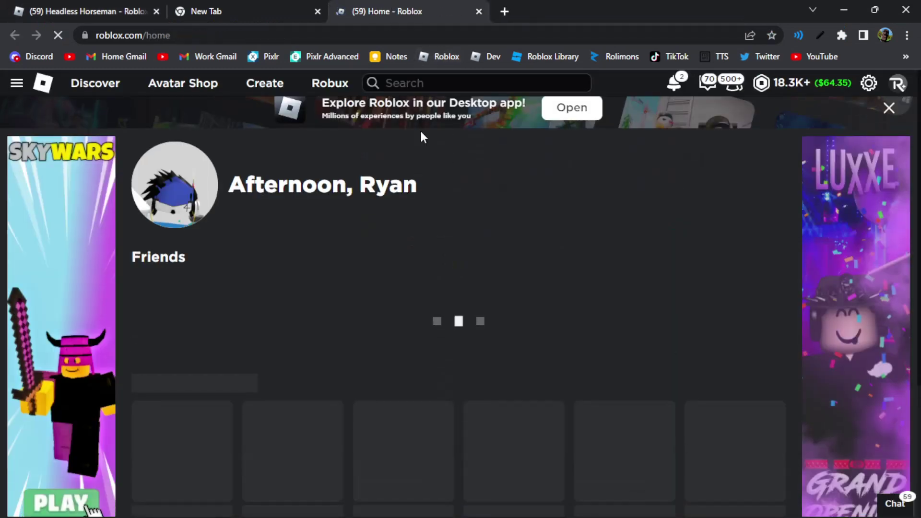
pyautogui.scroll(-3, 432, 154)
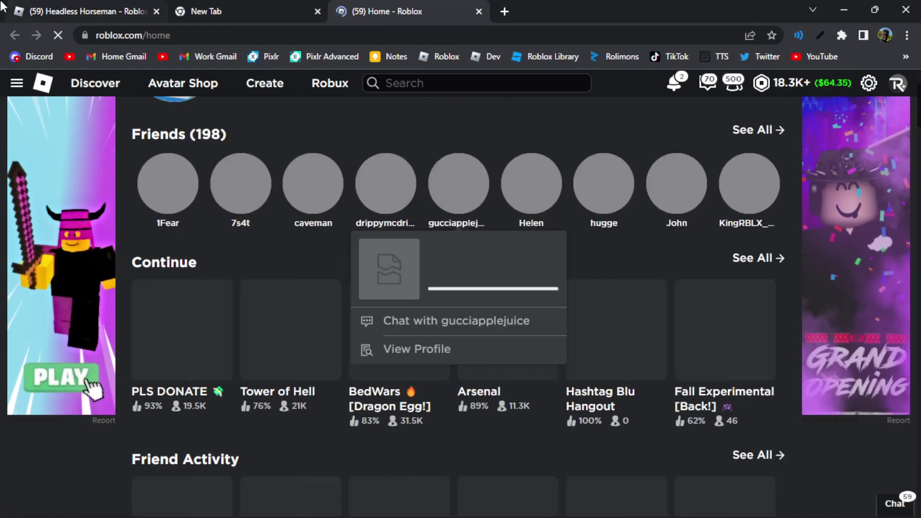
pyautogui.click(16, 83)
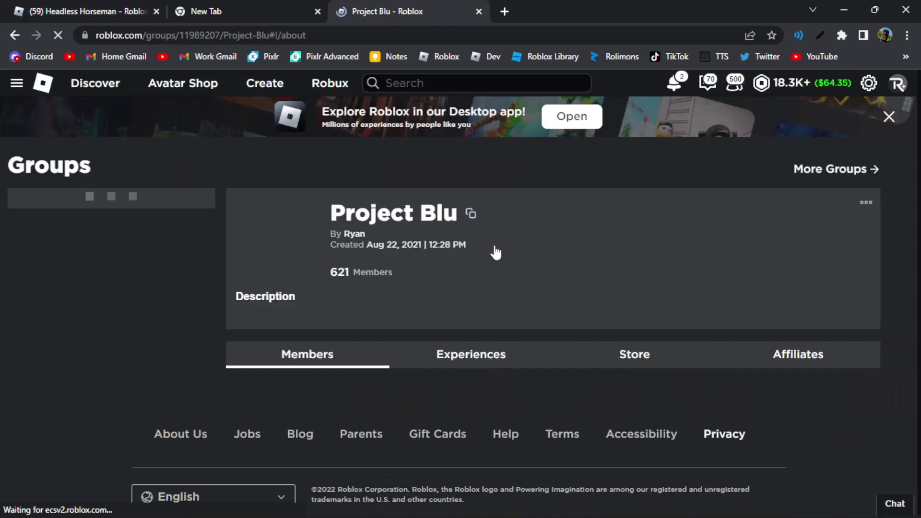
# Step: Open Untitled Game from the Project Blu group's experiences and launch it
pyautogui.scroll(-10, 487, 280)
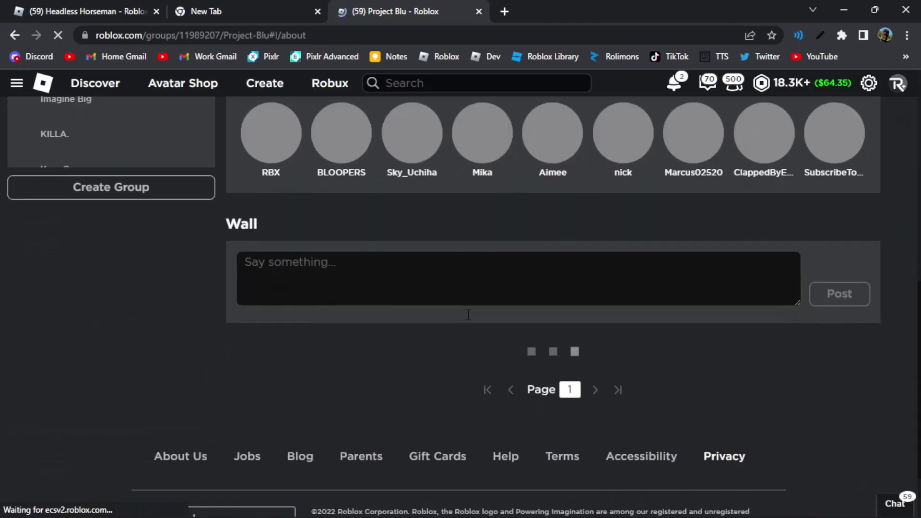
pyautogui.scroll(5, 466, 312)
pyautogui.click(446, 288)
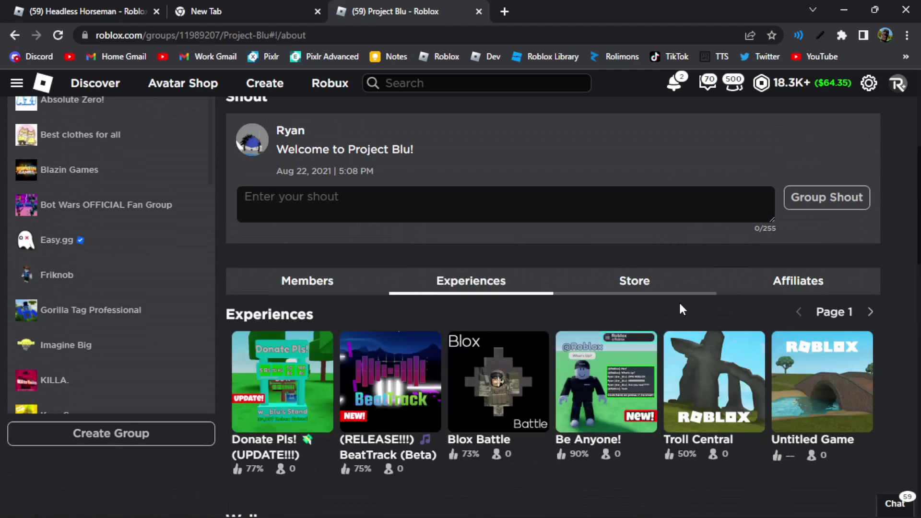
pyautogui.click(848, 391)
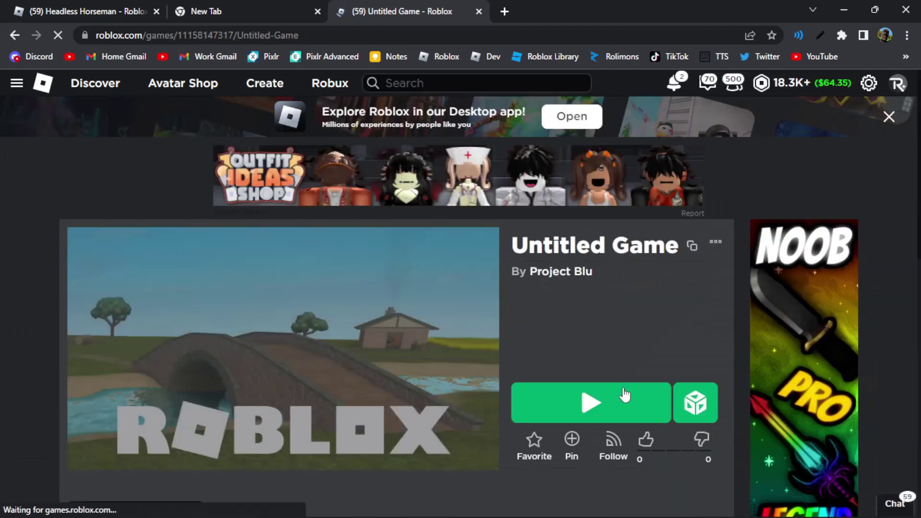
pyautogui.click(623, 386)
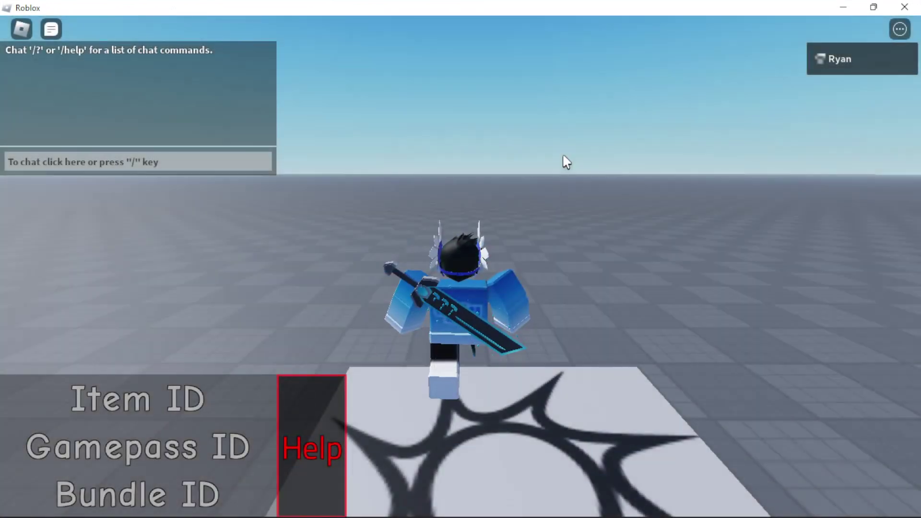
# Step: Walk the avatar off the spawn, open the Developer Console with the chat command /console, and show the Server log
pyautogui.press('w')
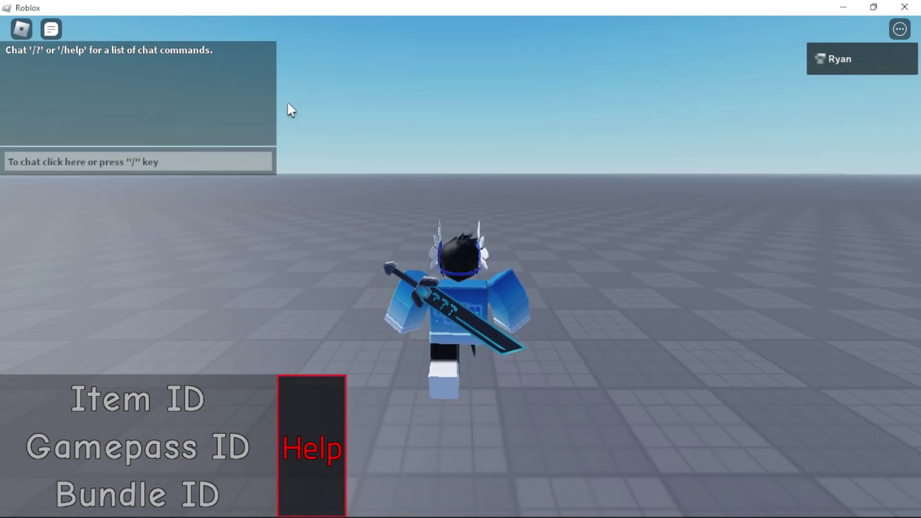
pyautogui.press('/')
pyautogui.write('/console')
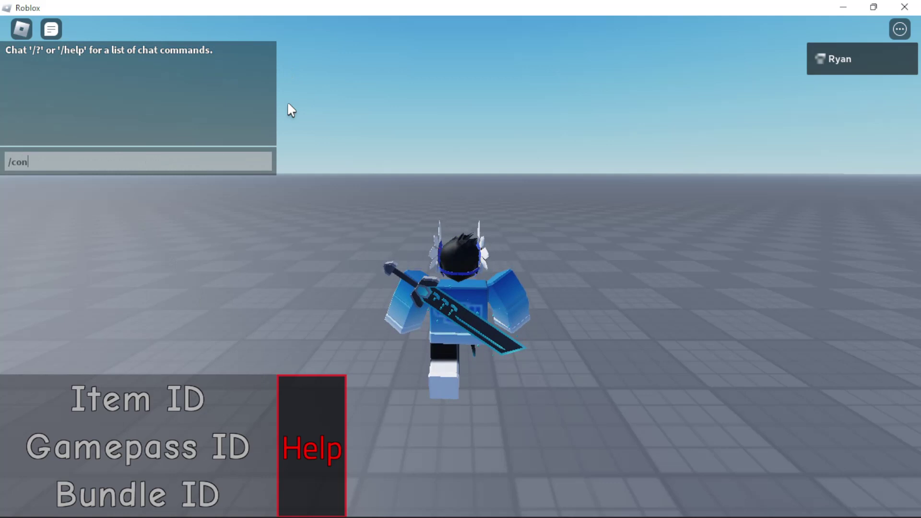
pyautogui.press('Return')
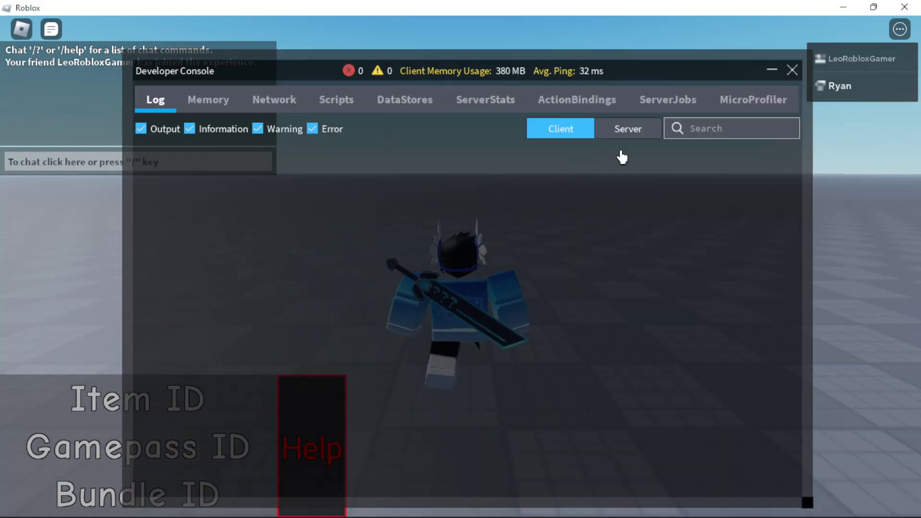
pyautogui.click(639, 131)
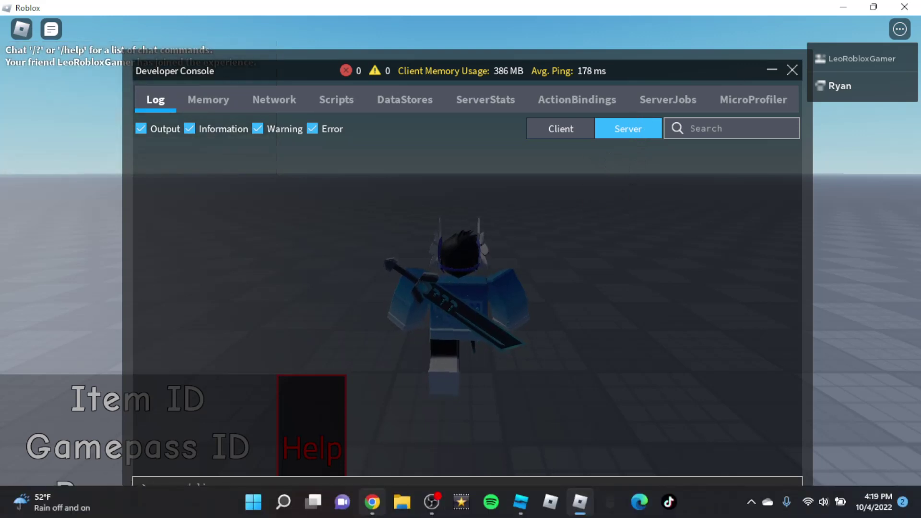
# Step: Switch to Chrome and copy the prepared command game:GetService("MarketplaceService"):PromptBundlePurchase(playername, 201) from the New Tab page's address
pyautogui.click(372, 502)
pyautogui.click(219, 17)
pyautogui.hotkey('ctrl', 'a')
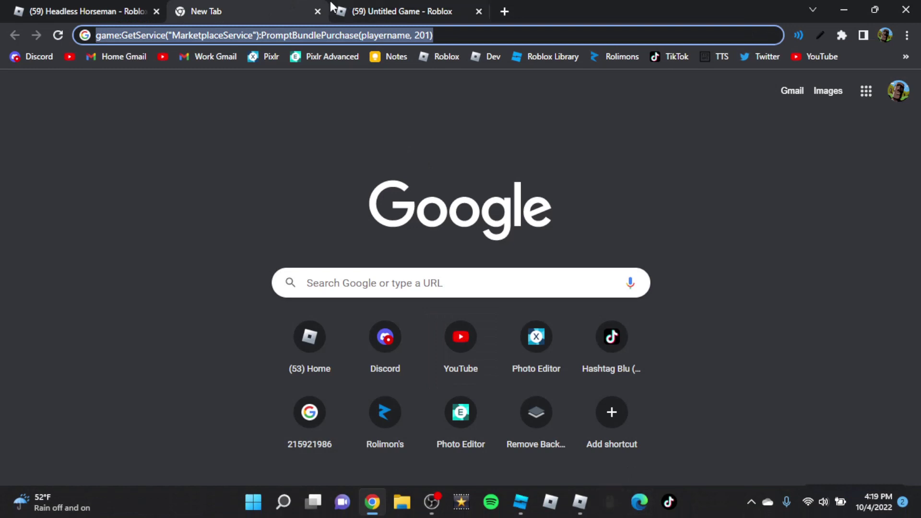
pyautogui.click(120, 36)
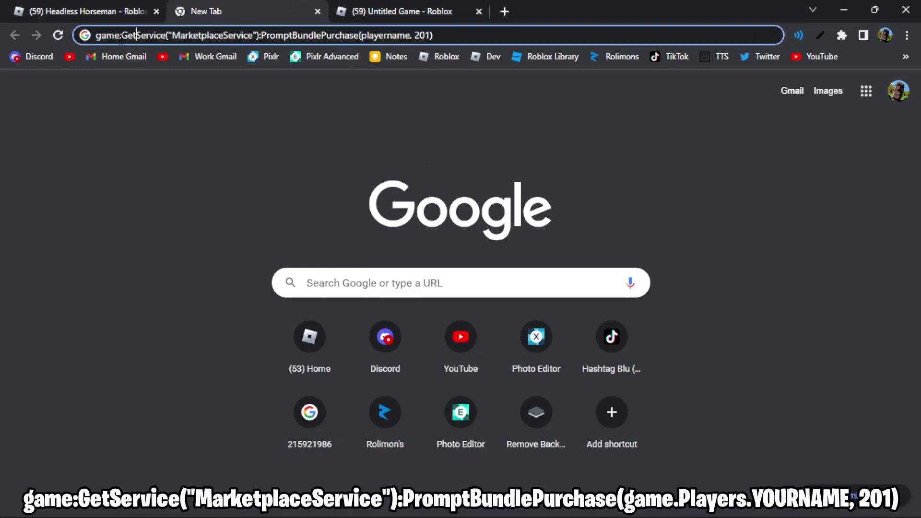
pyautogui.doubleClick(135, 35)
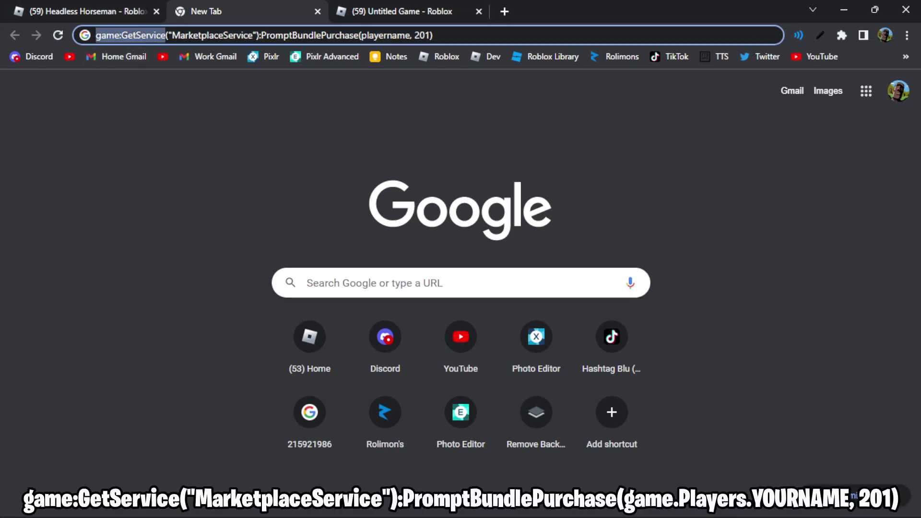
pyautogui.click(168, 35)
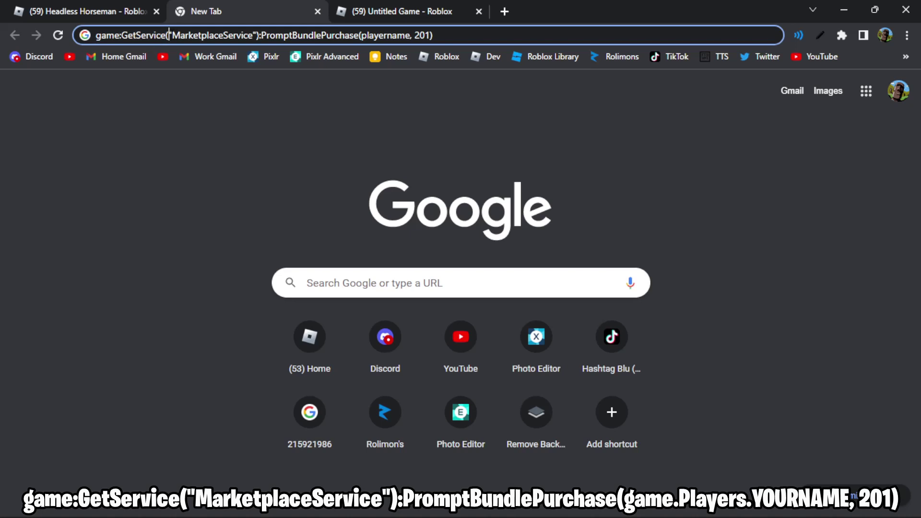
pyautogui.doubleClick(373, 35)
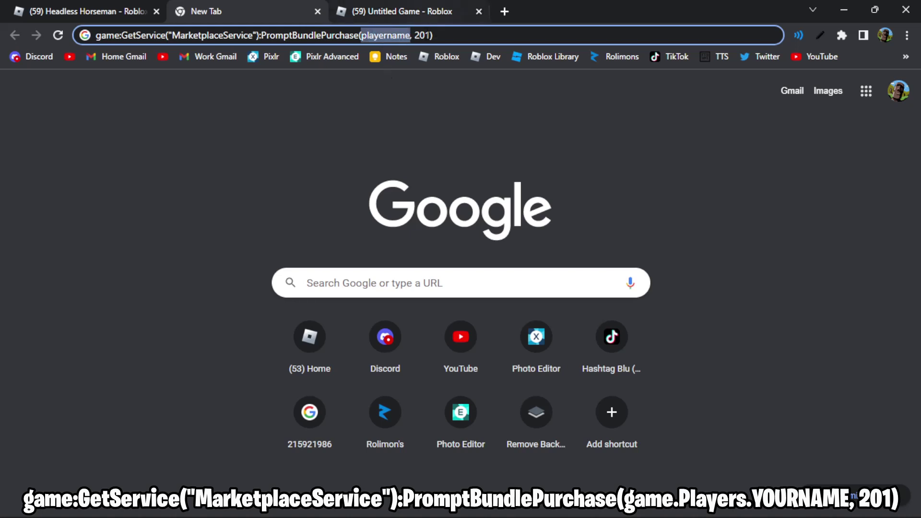
pyautogui.click(425, 35)
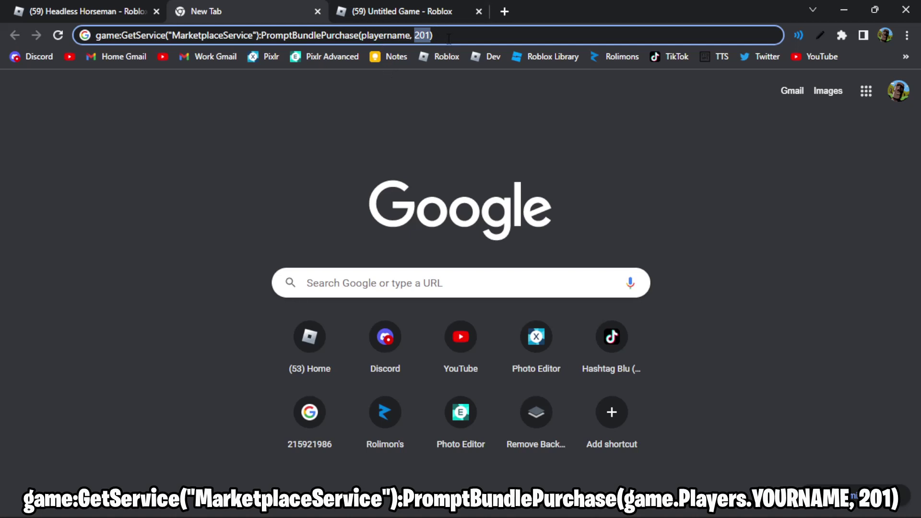
pyautogui.hotkey('ctrl', 'a')
pyautogui.hotkey('ctrl', 'c')
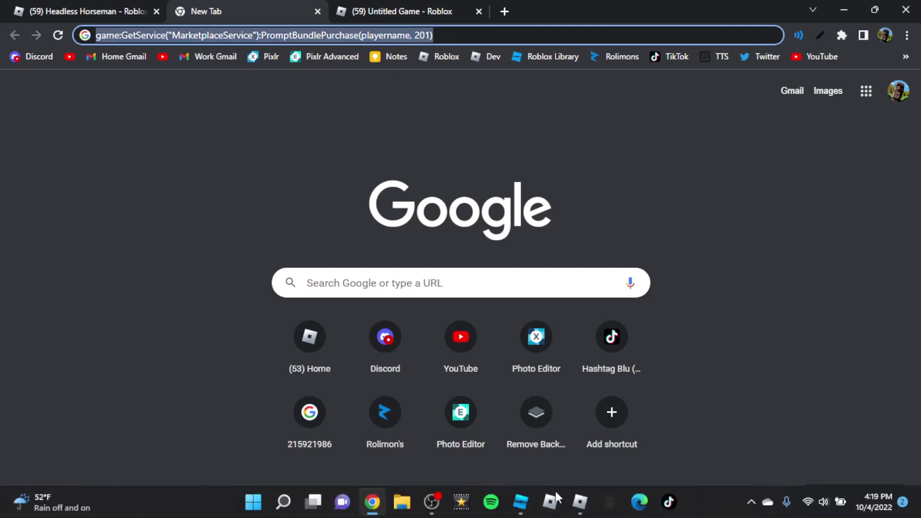
pyautogui.click(588, 502)
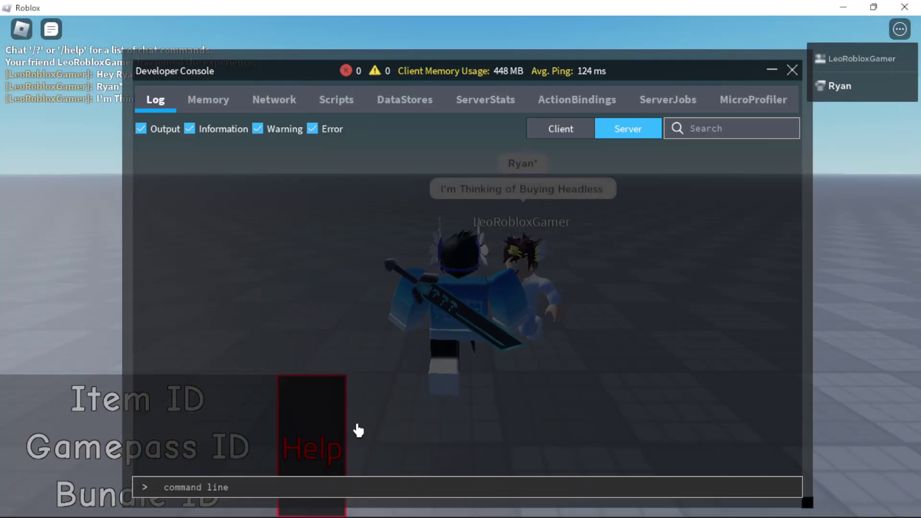
pyautogui.click(250, 486)
pyautogui.hotkey('ctrl', 'v')
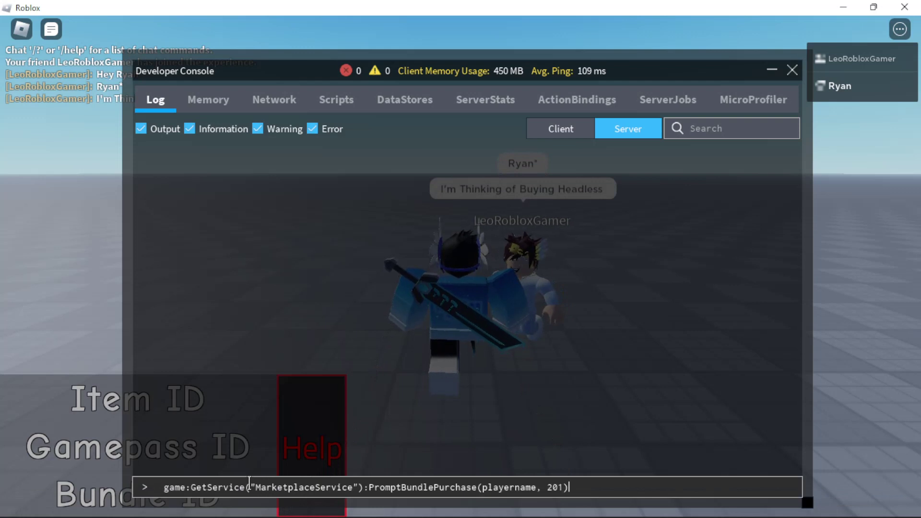
# Step: Replace playername in the command with game.Players. followed by the account's own username, and select the whole command
pyautogui.moveTo(164, 488); pyautogui.dragTo(507, 488)
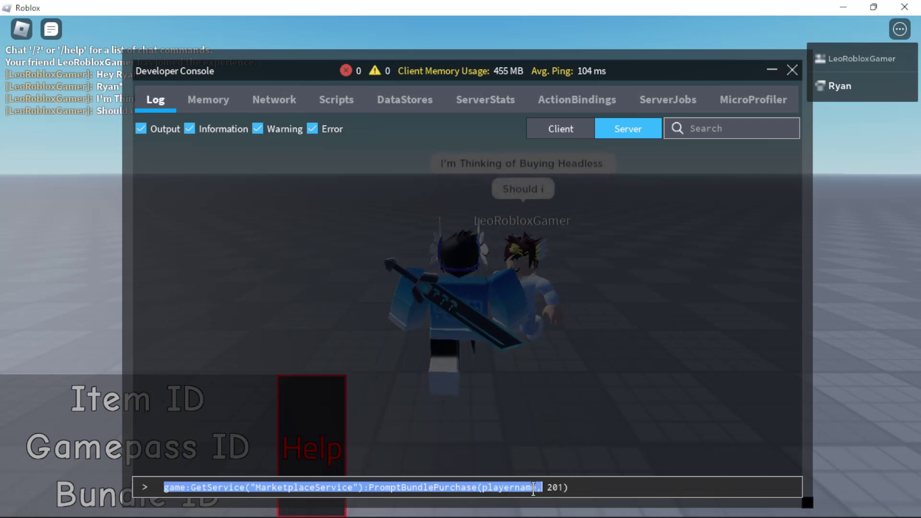
pyautogui.click(536, 489)
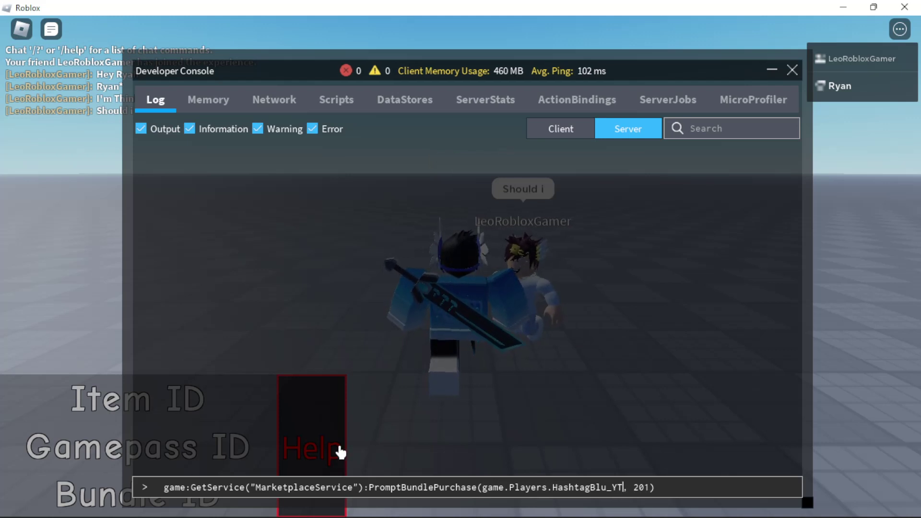
pyautogui.hotkey('ctrl', 'a')
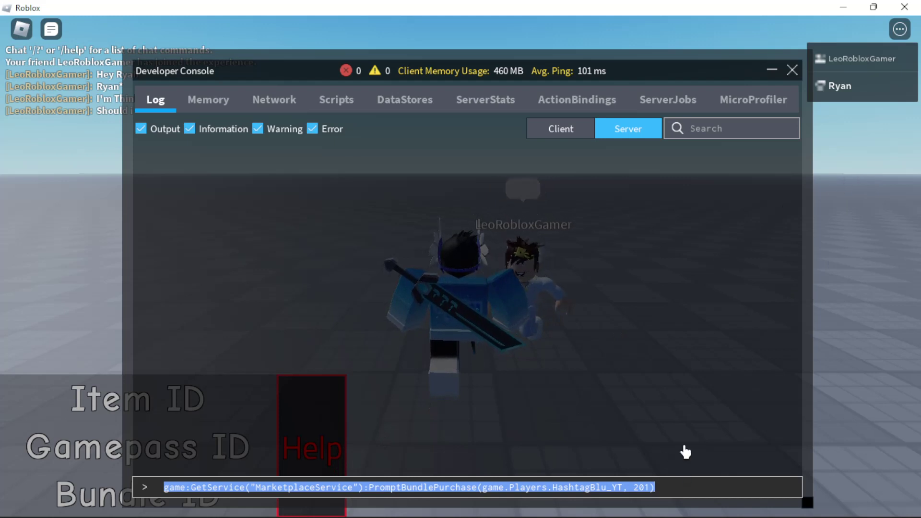
# Step: Run the PromptBundlePurchase command for bundle 201 on the server and close the Developer Console to reveal the purchase prompt
pyautogui.press('Right')
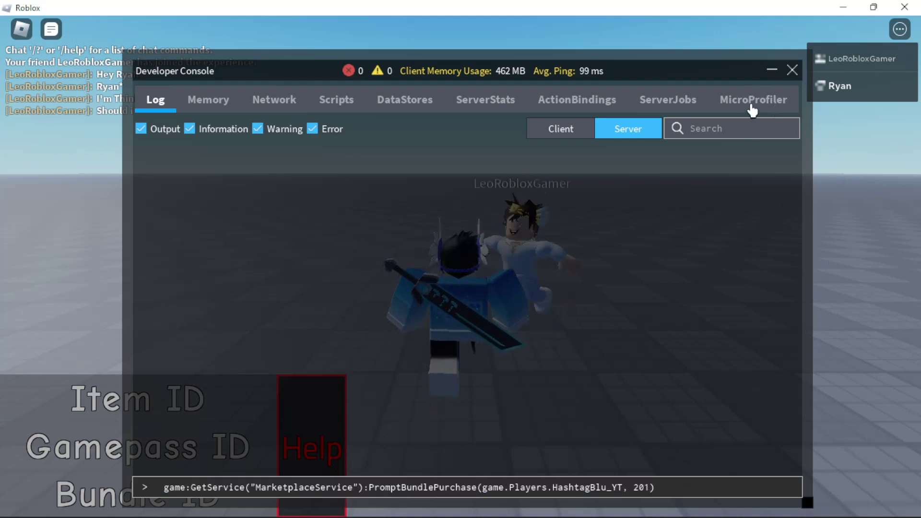
pyautogui.press('Return')
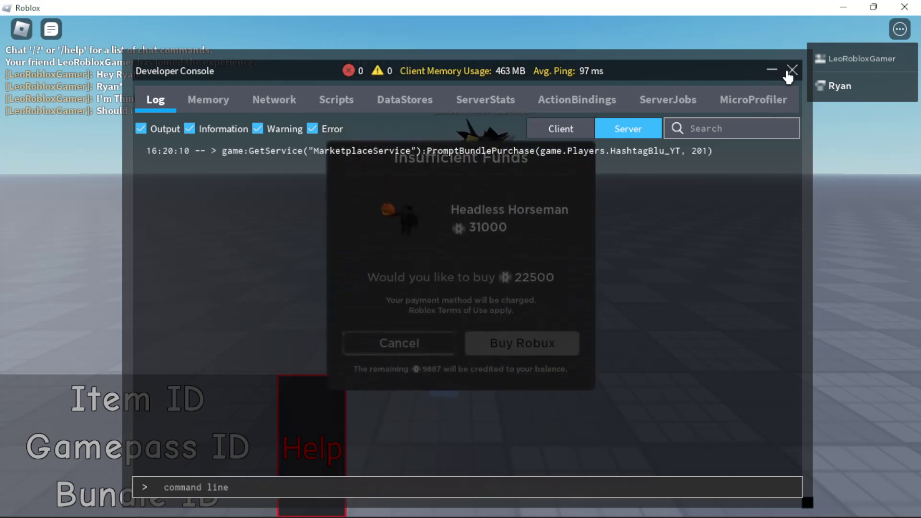
pyautogui.click(789, 72)
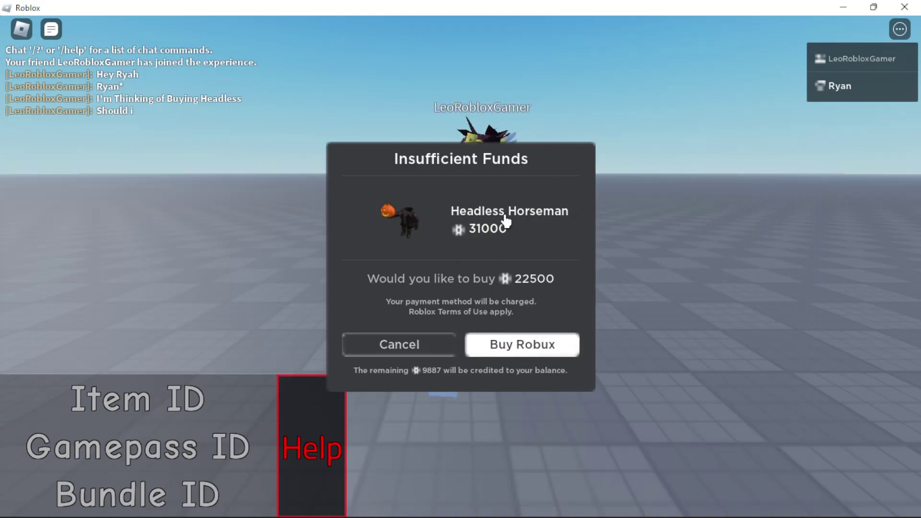
# Step: Cancel the Headless Horseman purchase prompt and reopen the Developer Console with the chat command /console
pyautogui.click(429, 357)
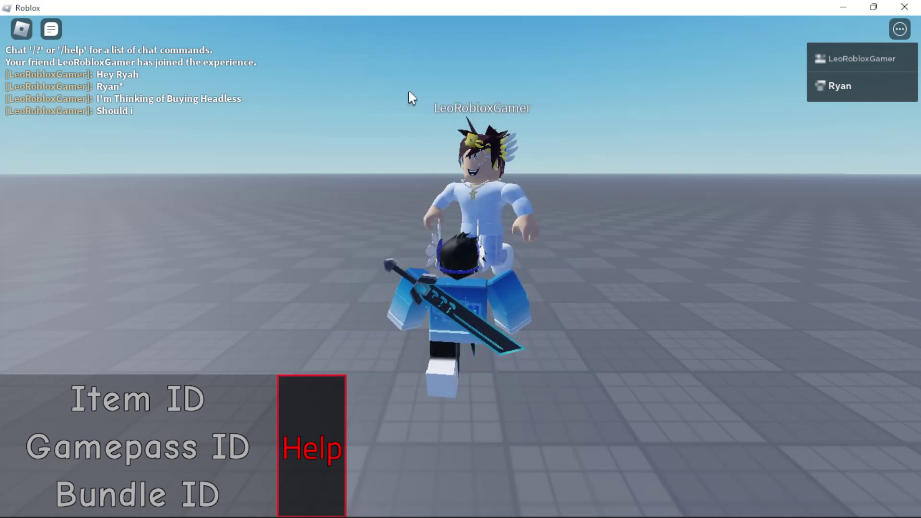
pyautogui.press('/')
pyautogui.write('/console')
pyautogui.press('Return')
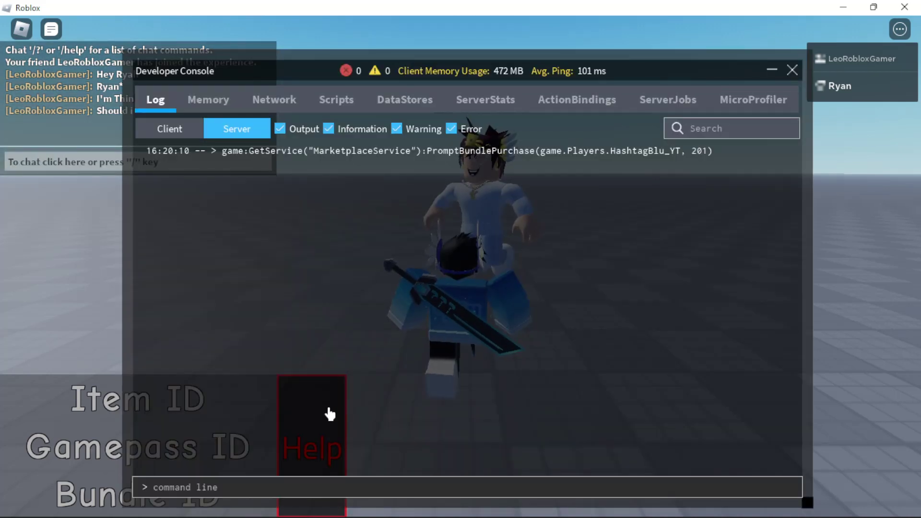
# Step: Switch to Chrome and highlight the bundle ID 201 in the Headless Horseman page's address
pyautogui.click(370, 502)
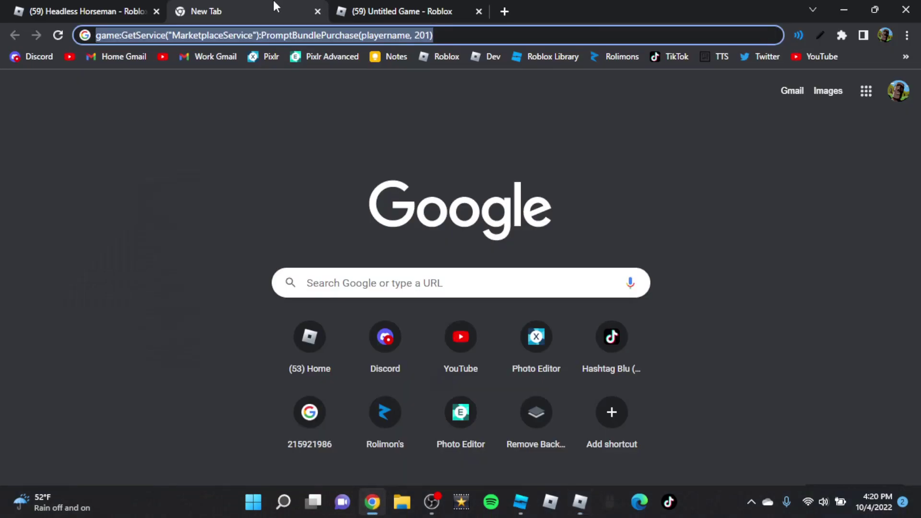
pyautogui.click(56, 4)
pyautogui.click(190, 36)
pyautogui.doubleClick(243, 35)
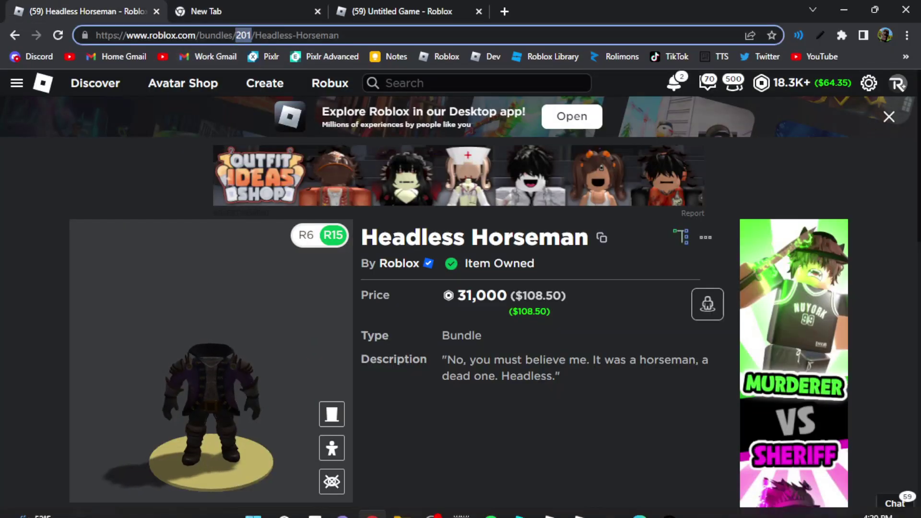
# Step: Switch back to the Roblox game, rerun the previous PromptBundlePurchase command from the console history, and close the Developer Console
pyautogui.click(578, 502)
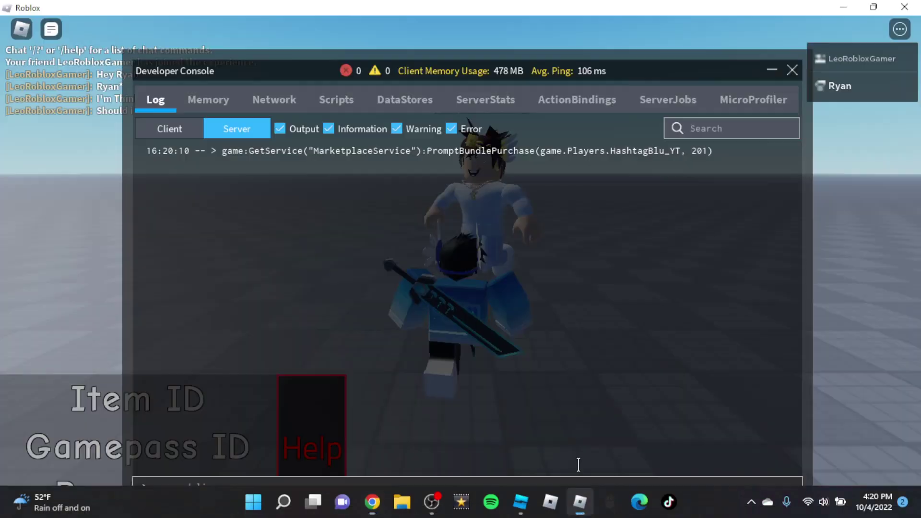
pyautogui.press('Up')
pyautogui.press('Return')
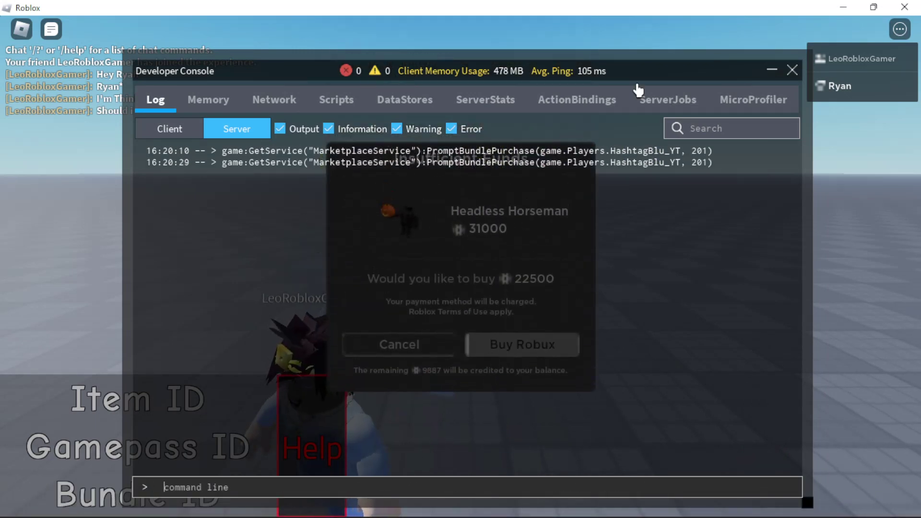
pyautogui.click(792, 71)
pyautogui.moveTo(654, 203); pyautogui.dragTo(655, 203, button='right')
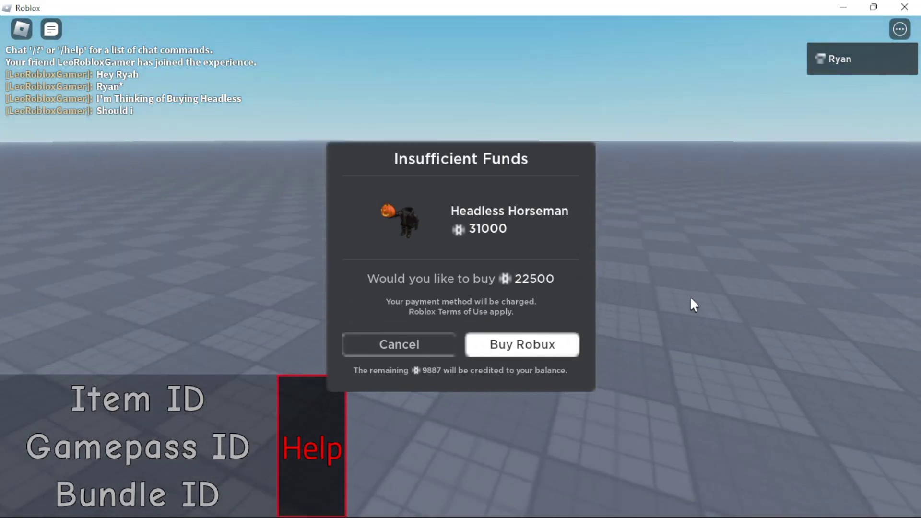